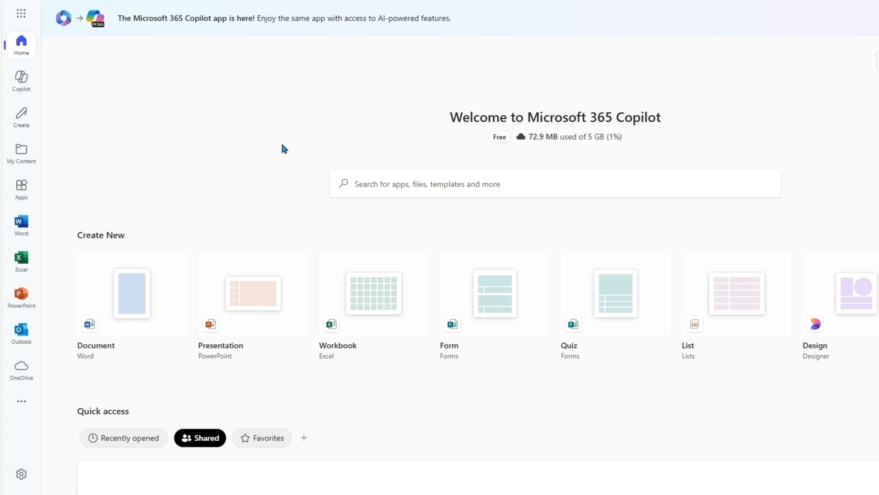
# - Start a new blank form from the Form card on the Microsoft 365 Copilot home page
pyautogui.click(479, 318)
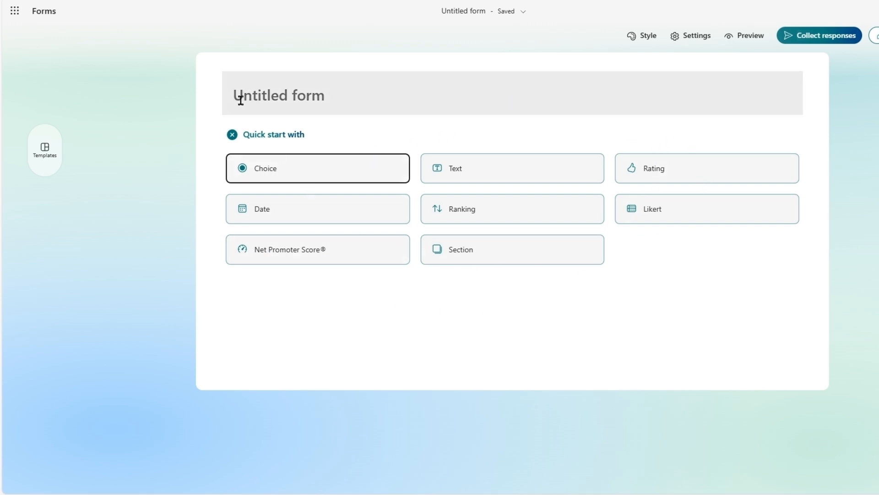
# - Show the featured templates panel beside the Untitled form
pyautogui.click(43, 155)
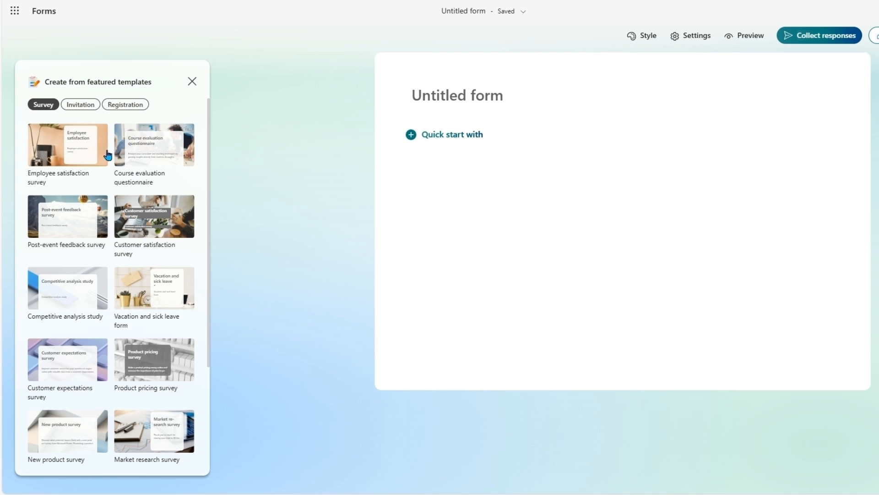
# - Apply the Employee satisfaction survey template and bring up the Styles pane for its header
pyautogui.click(69, 150)
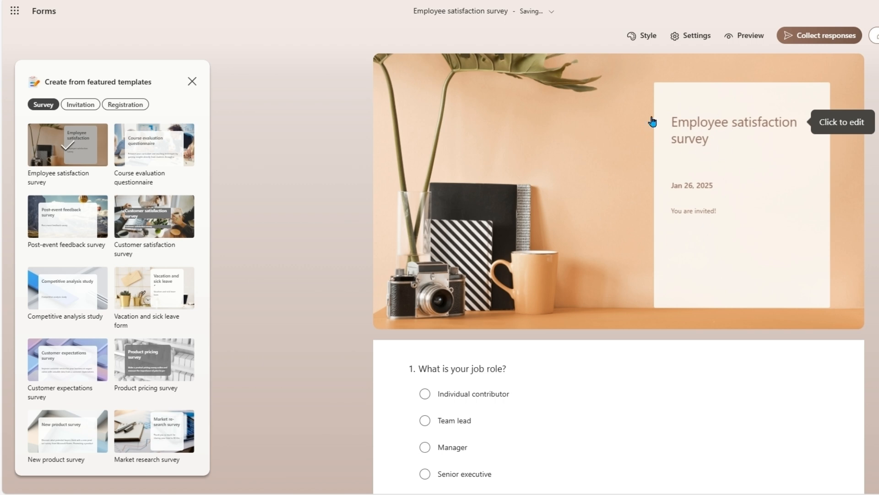
pyautogui.scroll(-4, 520, 235)
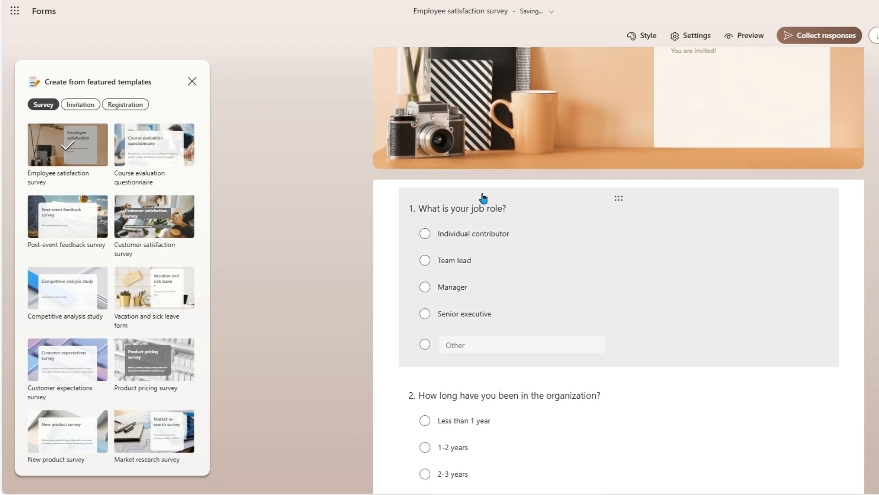
pyautogui.scroll(4, 592, 139)
pyautogui.click(545, 176)
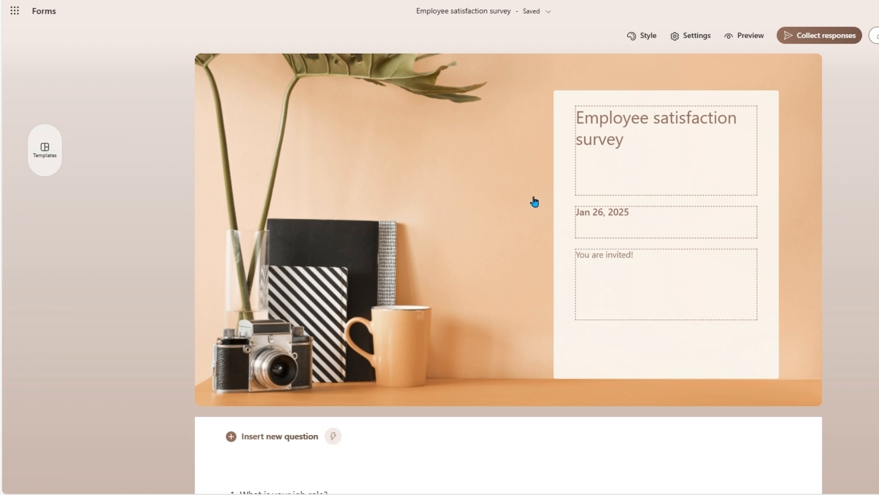
pyautogui.click(641, 36)
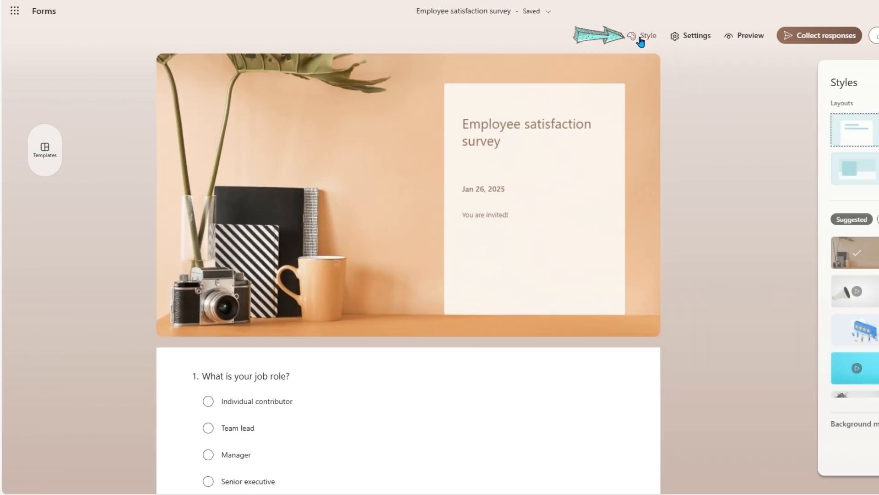
# - Set the header background to the Suggested business-meeting photo, then browse the Customized theme options
pyautogui.click(750, 283)
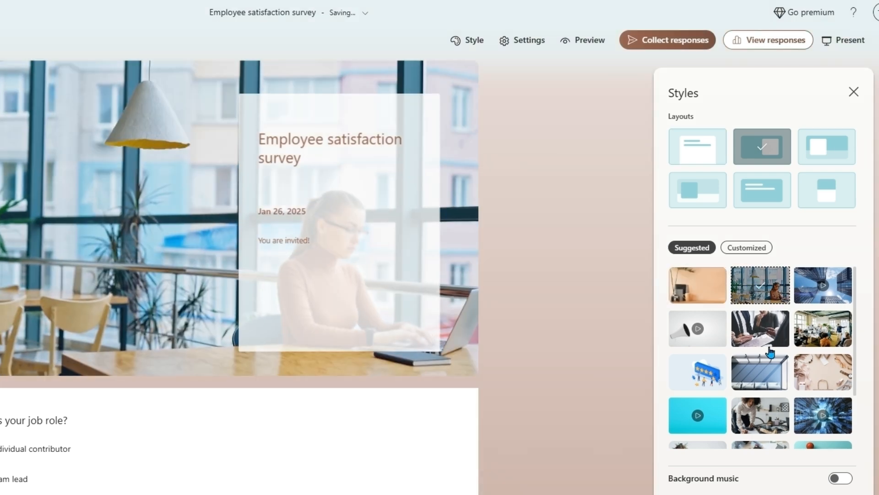
pyautogui.click(761, 328)
pyautogui.scroll(-2, 775, 313)
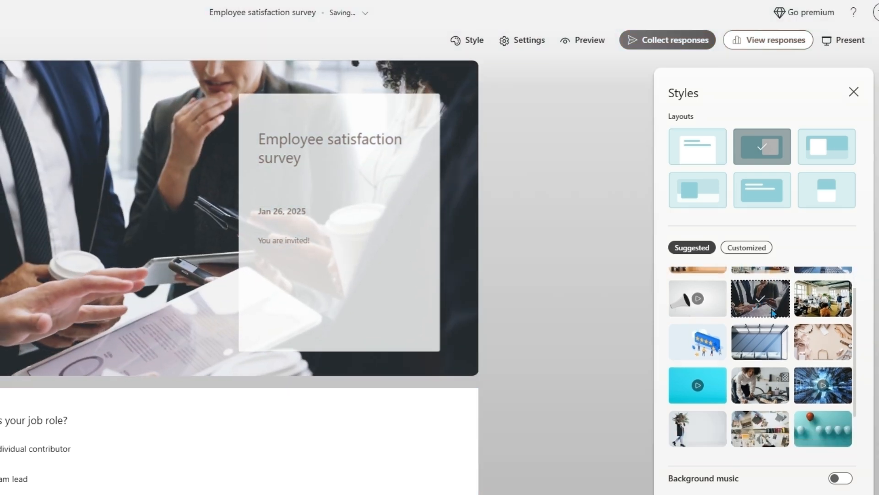
pyautogui.scroll(-3, 774, 313)
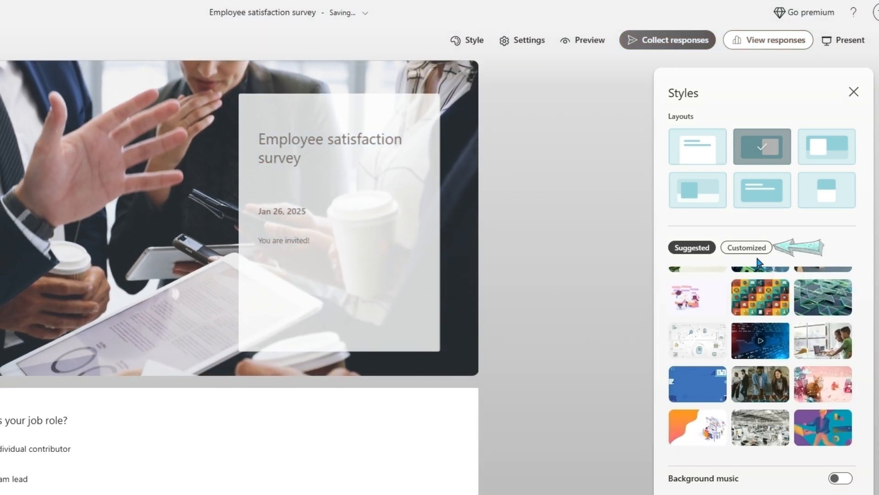
pyautogui.click(753, 250)
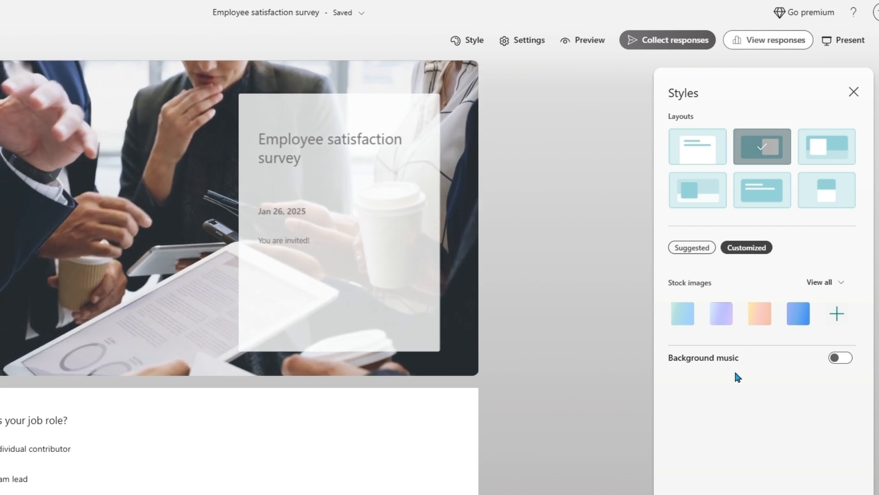
pyautogui.click(837, 313)
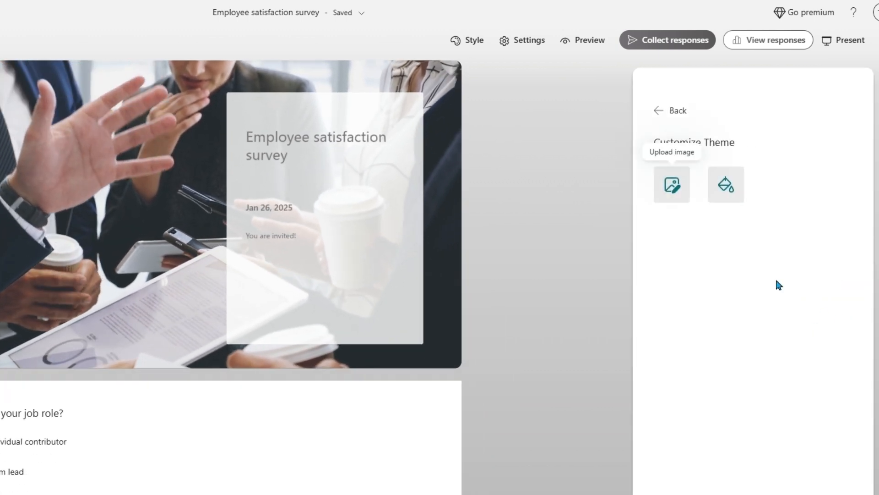
pyautogui.click(662, 110)
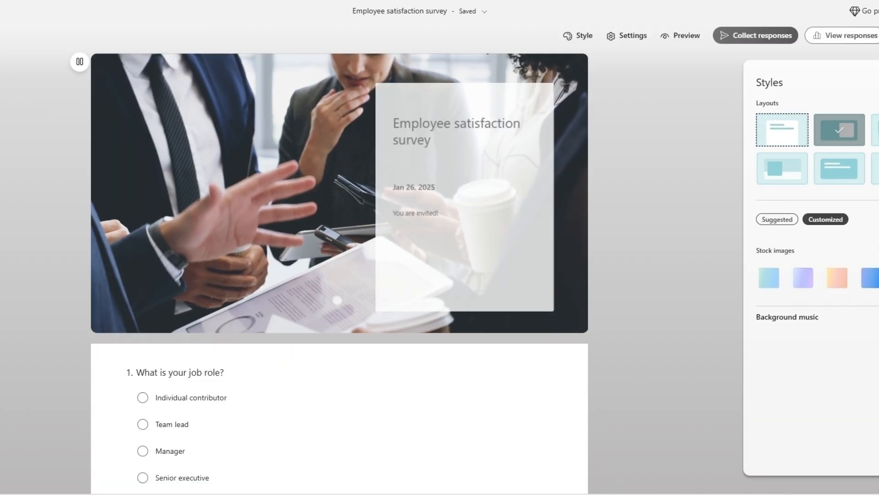
# - Close the Styles pane and review the survey header text
pyautogui.click(854, 91)
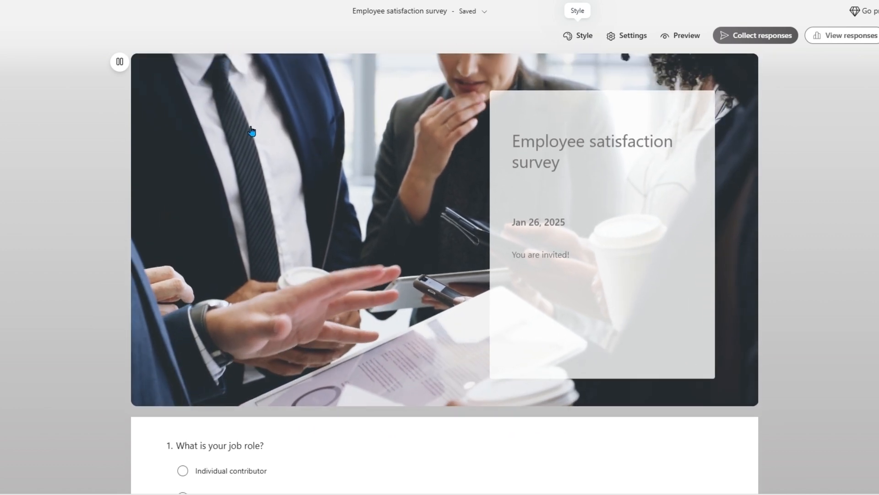
pyautogui.click(534, 222)
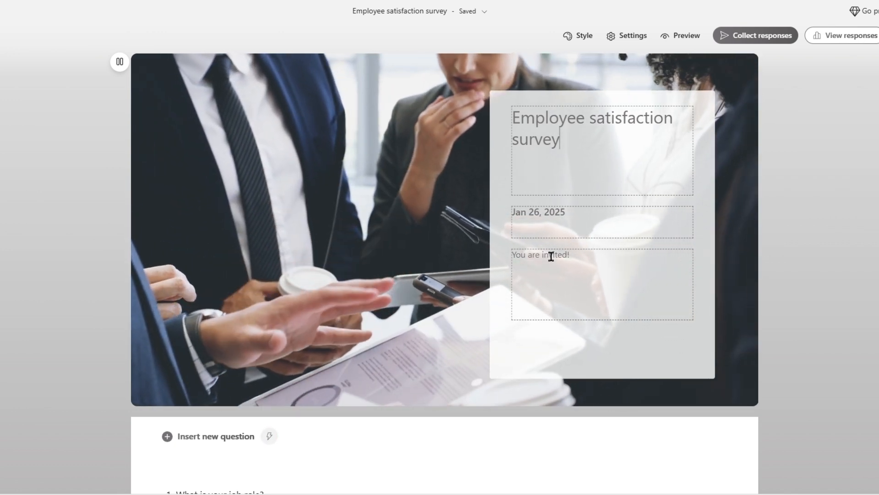
pyautogui.scroll(-2, 551, 255)
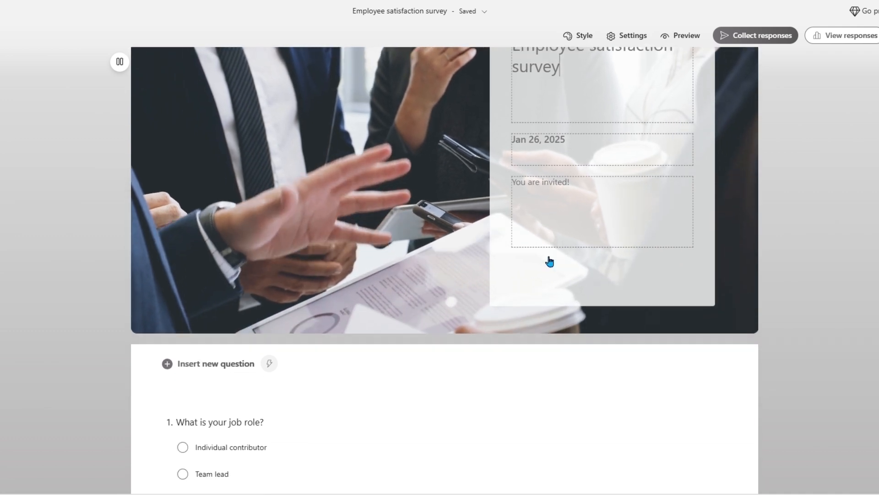
pyautogui.scroll(-2, 351, 287)
pyautogui.scroll(-1, 350, 242)
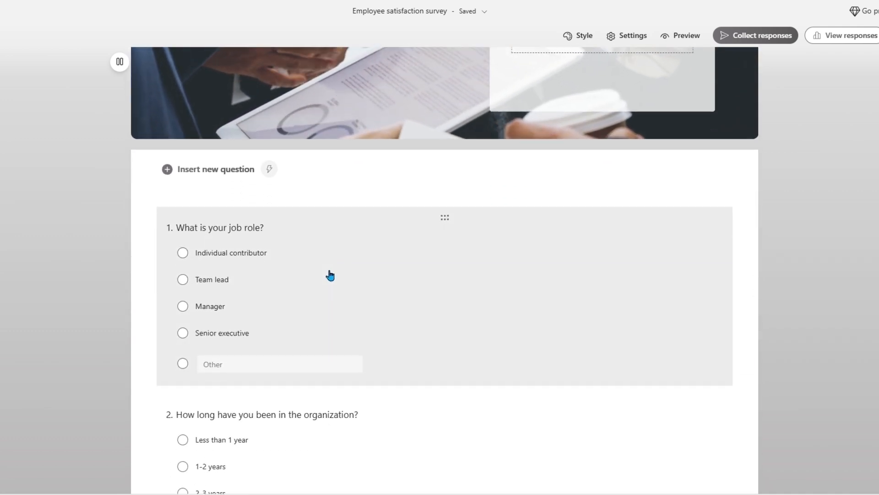
# - Select question 1's title, look through the remaining questions, and reopen the featured templates
pyautogui.click(351, 242)
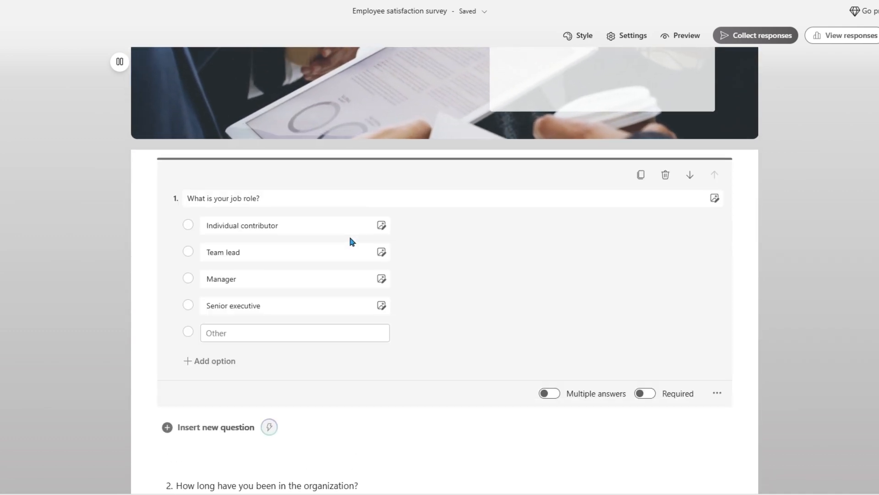
pyautogui.tripleClick(264, 197)
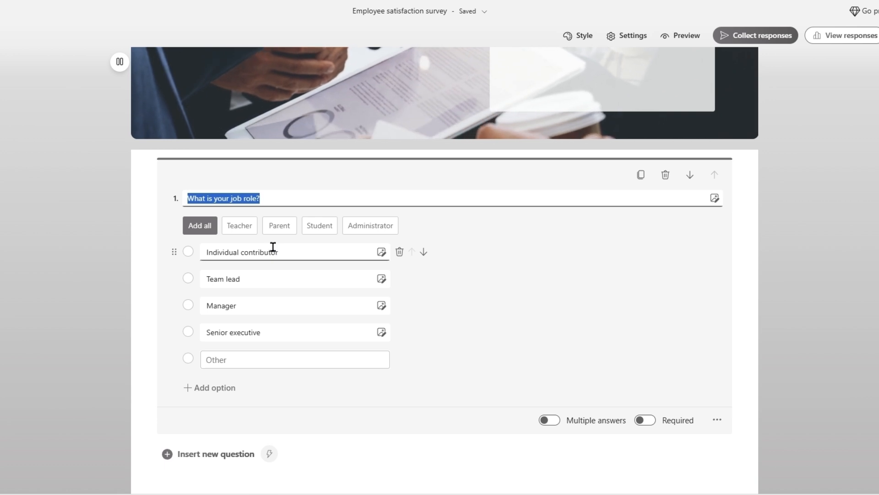
pyautogui.scroll(-1, 265, 246)
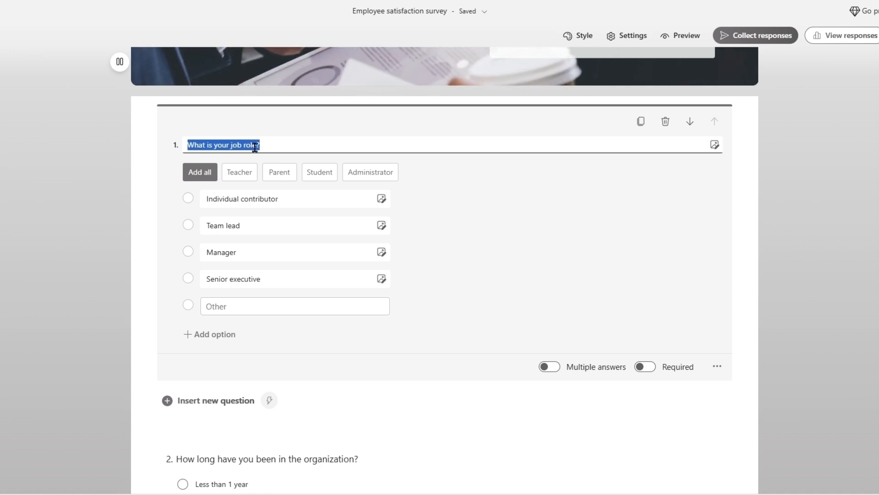
pyautogui.scroll(5, 255, 147)
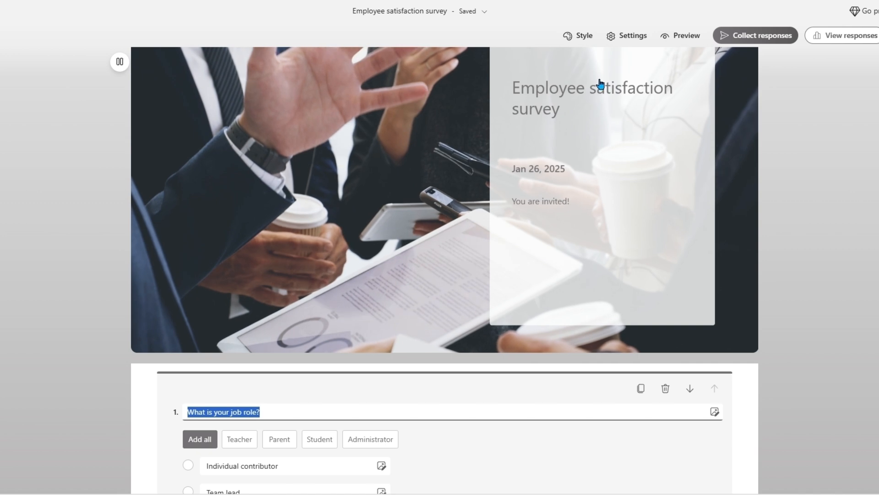
pyautogui.scroll(-3, 267, 193)
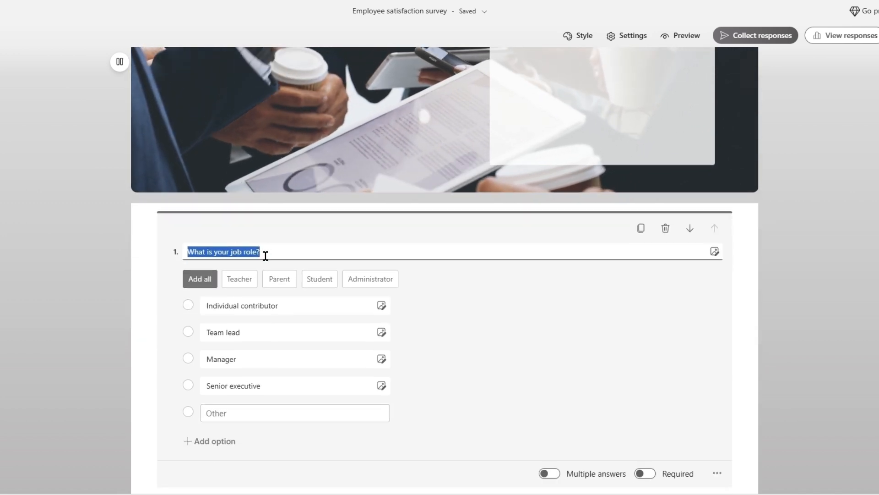
pyautogui.scroll(-6, 268, 253)
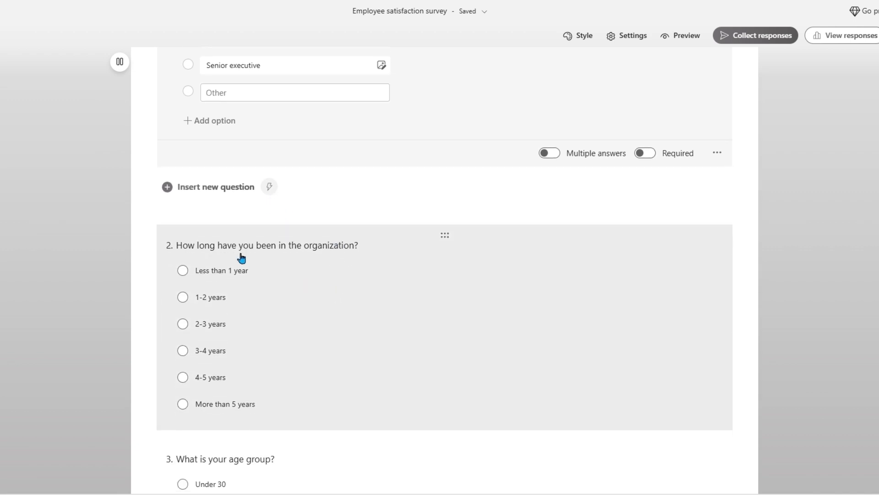
pyautogui.scroll(-6, 244, 261)
pyautogui.scroll(-5, 303, 227)
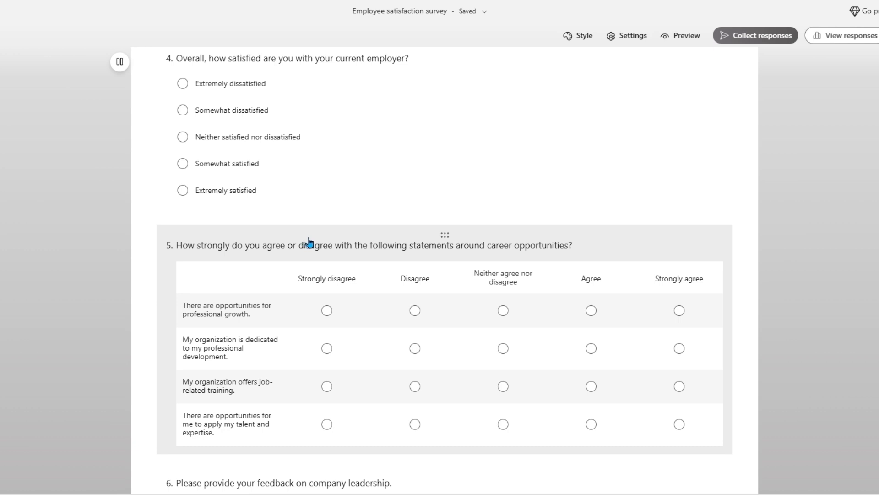
pyautogui.click(4, 137)
# - Create a new form from the Customer satisfaction survey template
pyautogui.scroll(-1, 159, 176)
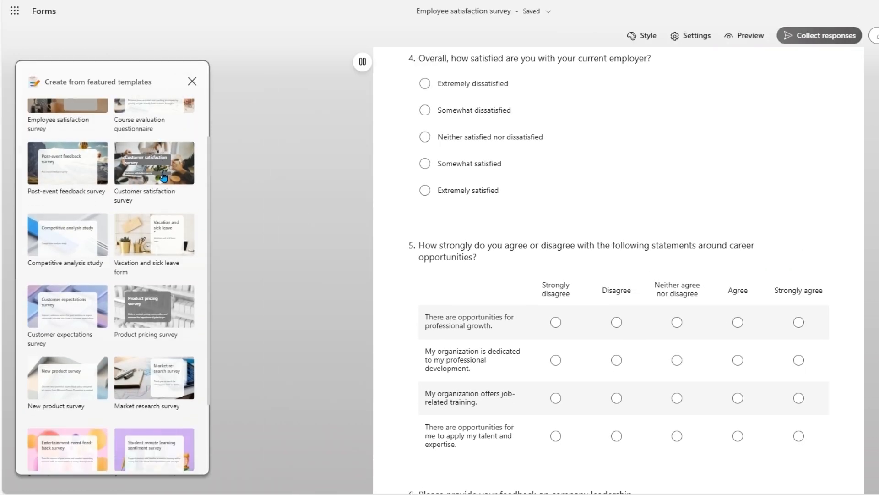
pyautogui.click(155, 169)
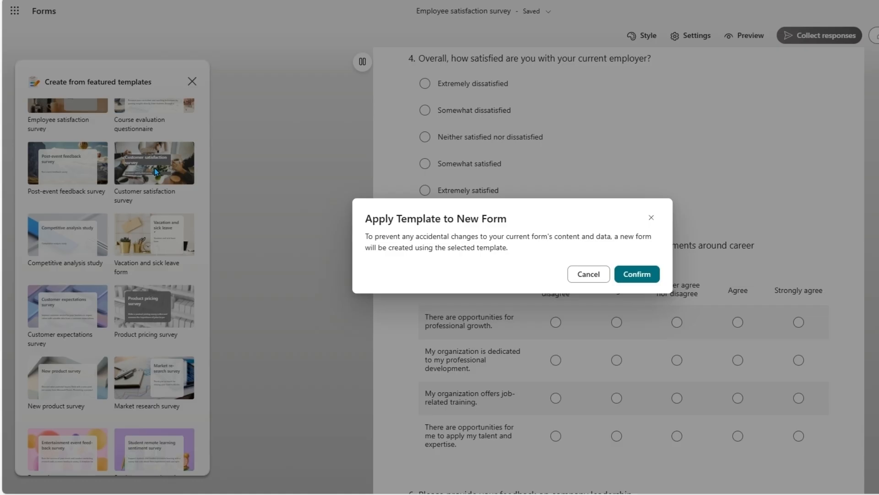
pyautogui.click(645, 278)
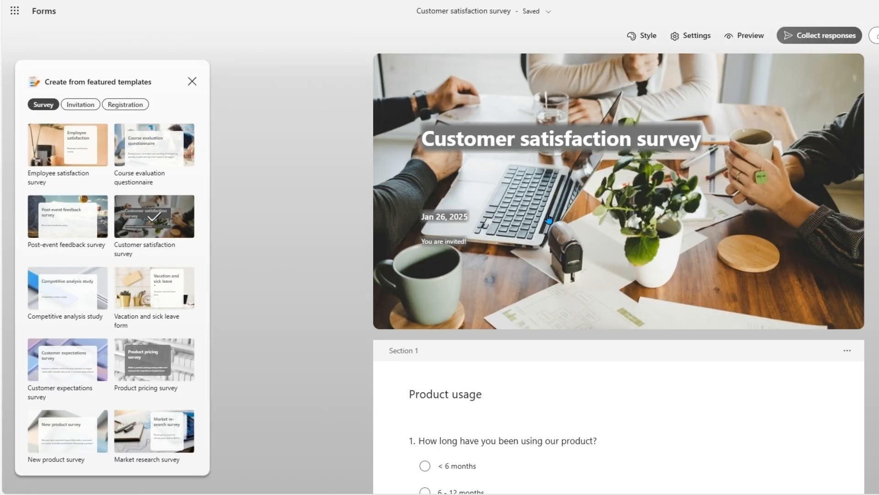
# - Move past the template's 19 questions to the end and bring up the new-question types
pyautogui.scroll(-2, 549, 219)
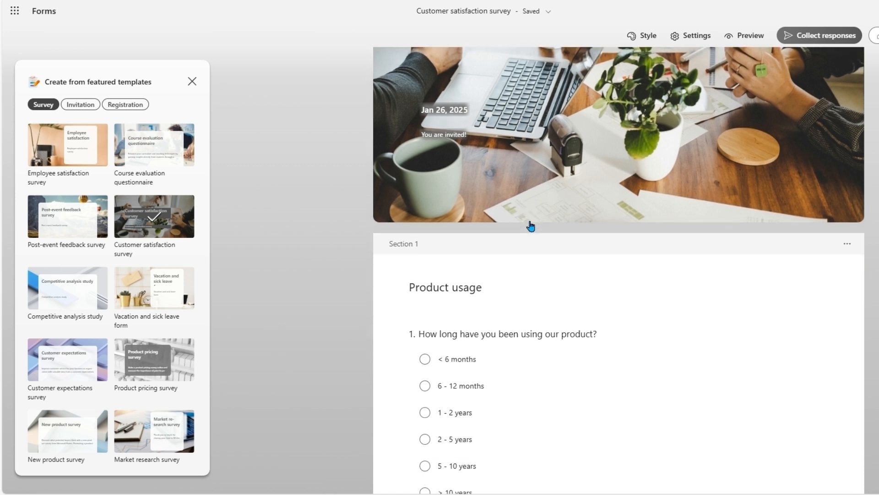
pyautogui.scroll(-3, 129, 261)
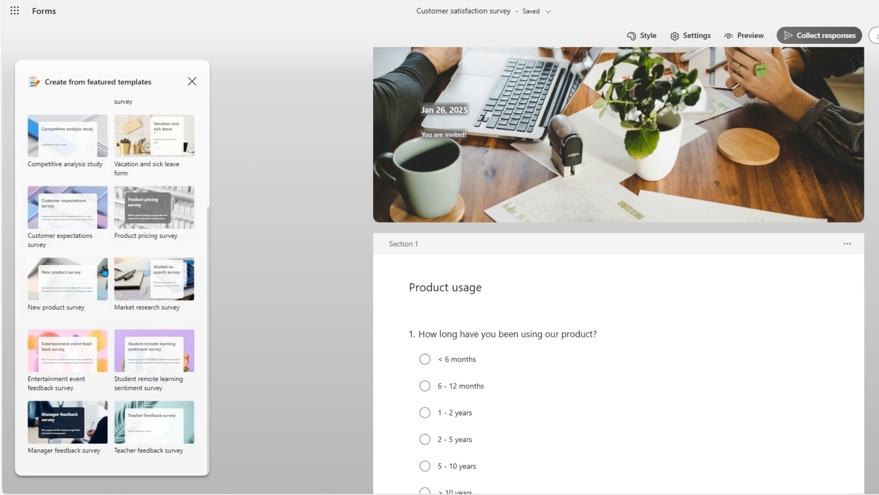
pyautogui.scroll(-7, 582, 218)
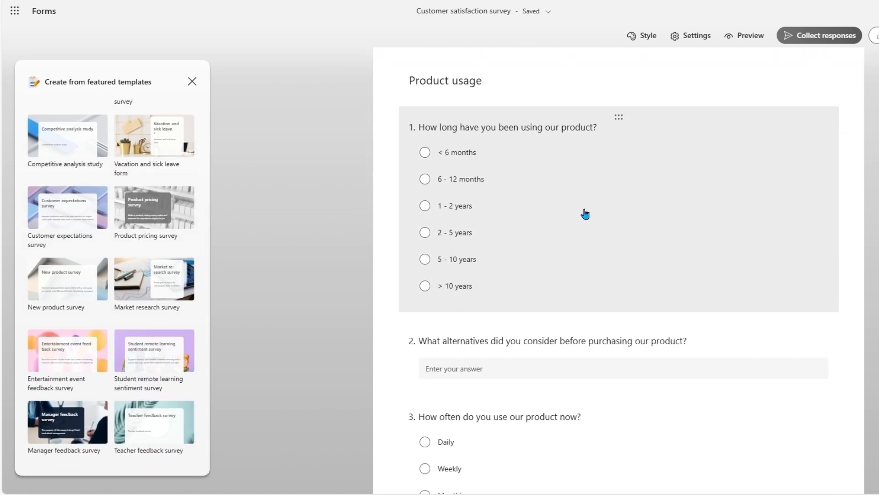
pyautogui.scroll(-8, 584, 212)
pyautogui.scroll(-20, 618, 270)
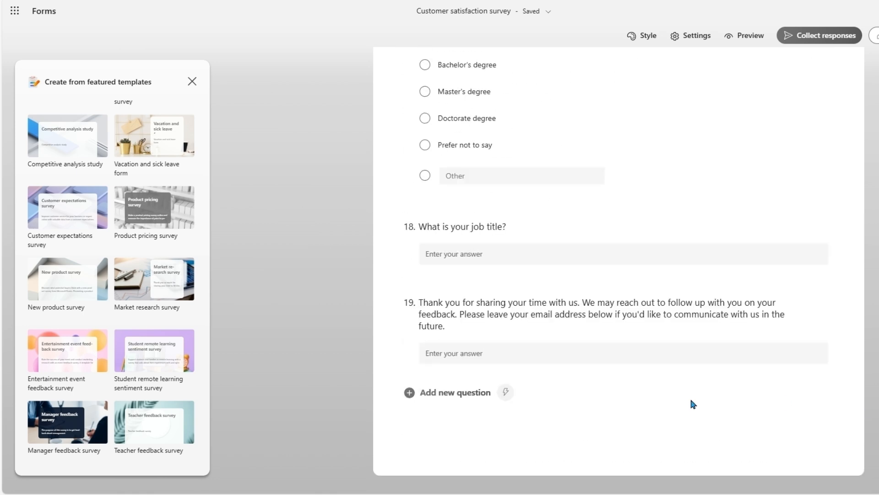
pyautogui.click(435, 395)
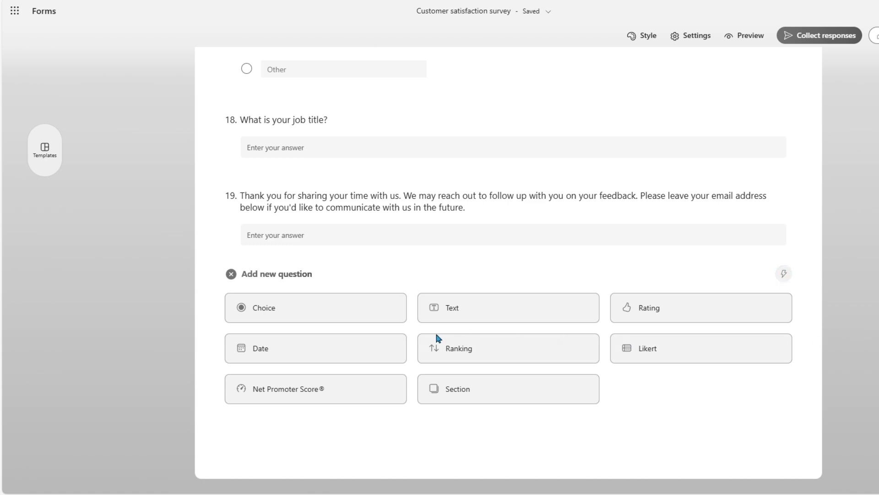
# - Add Rating question 20 with 10 levels shown as heart symbols
pyautogui.click(649, 307)
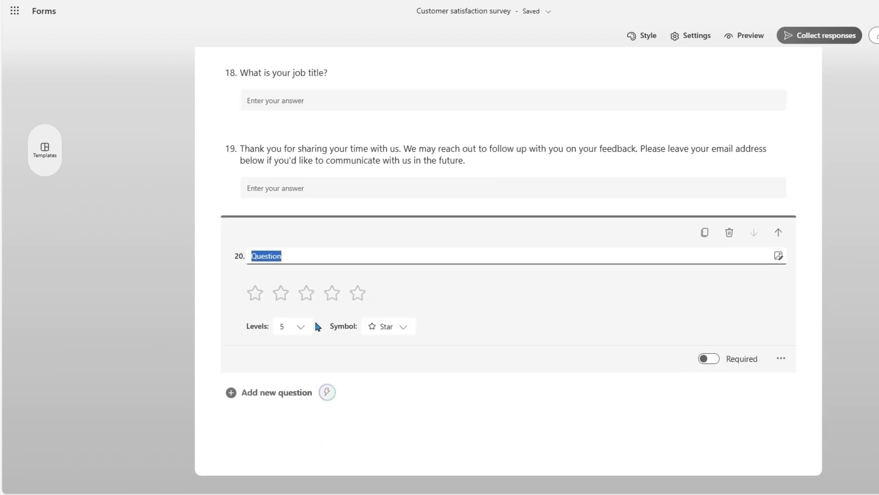
pyautogui.click(302, 326)
pyautogui.scroll(-2, 300, 411)
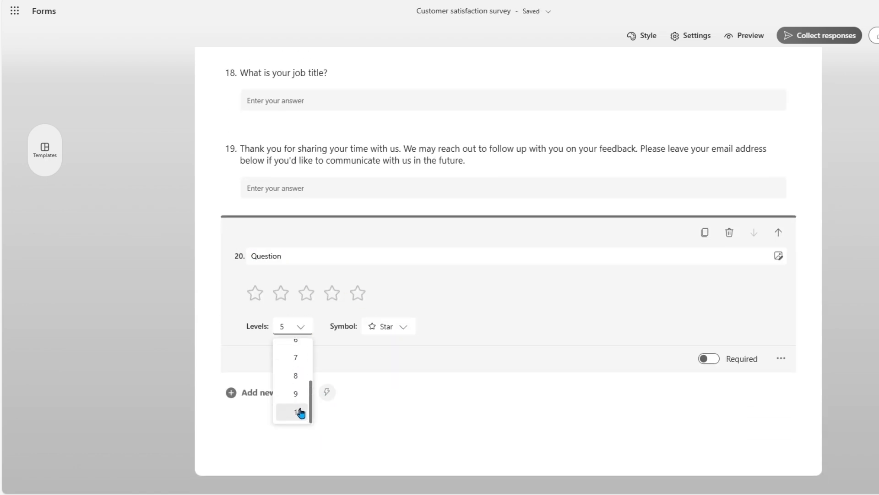
pyautogui.click(300, 411)
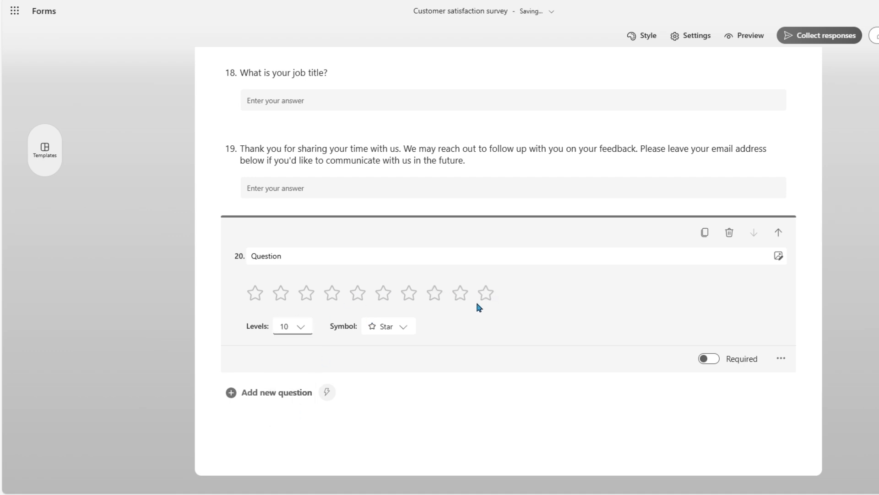
pyautogui.click(394, 329)
pyautogui.scroll(-2, 392, 355)
pyautogui.scroll(2, 395, 362)
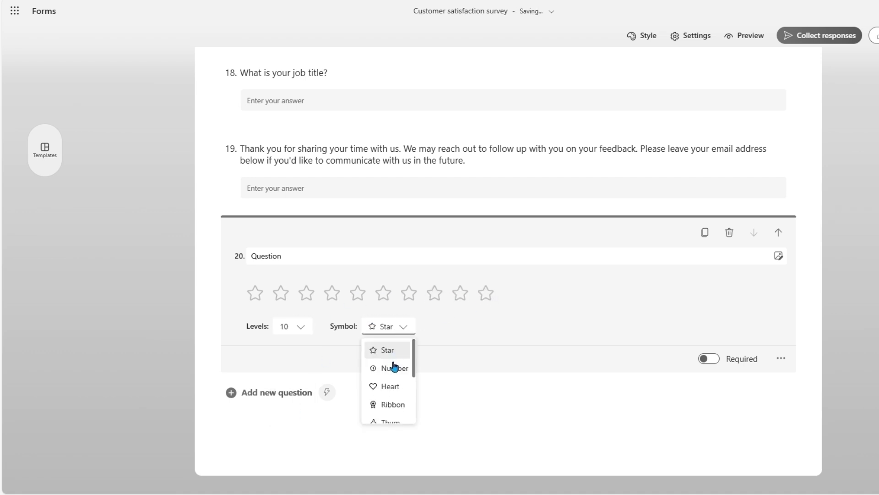
pyautogui.scroll(-3, 390, 395)
pyautogui.scroll(3, 387, 389)
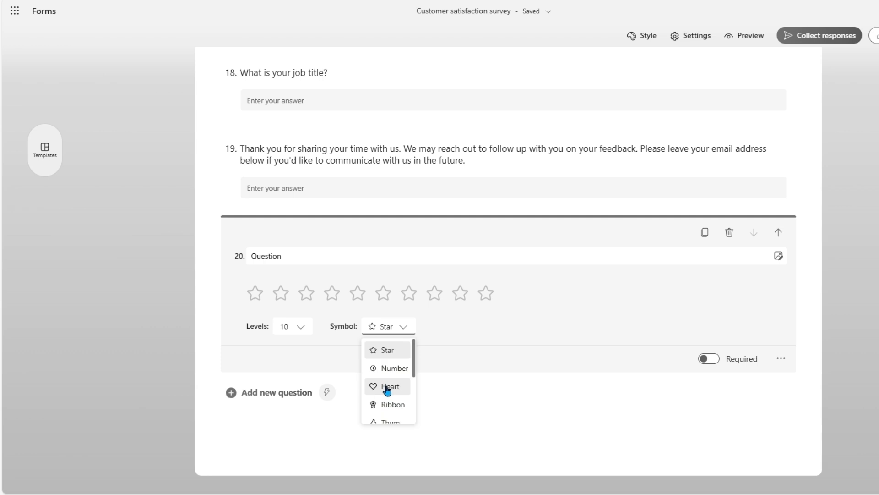
pyautogui.click(387, 389)
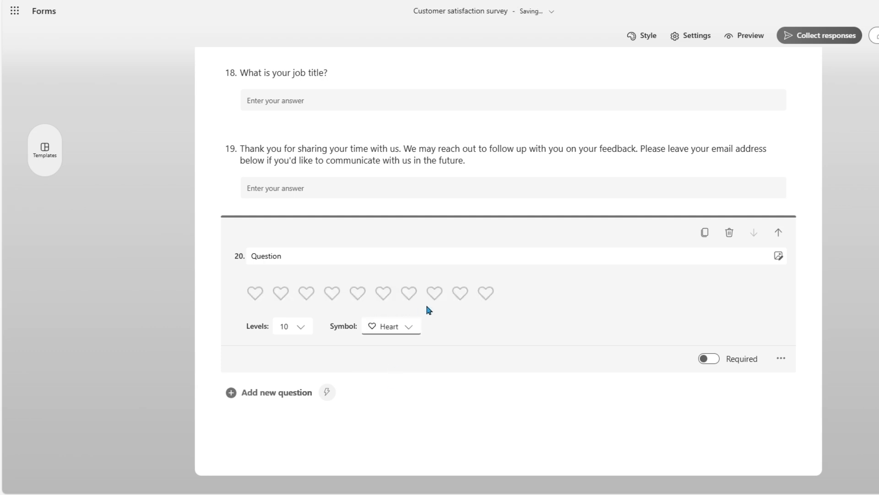
# - Title question 20 'How happy are you with the current product out of ten?' and leave it optional
pyautogui.click(326, 254)
pyautogui.moveTo(337, 252); pyautogui.dragTo(238, 254)
pyautogui.write('H')
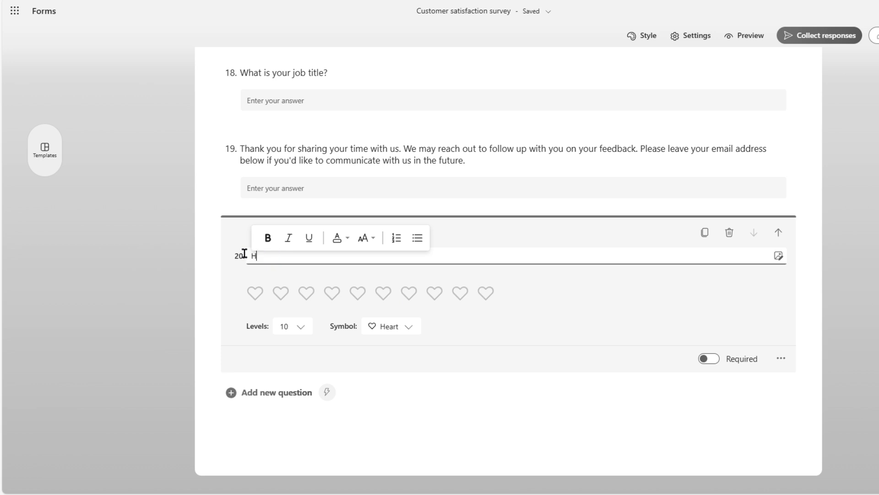
pyautogui.write('ow happy are you wi')
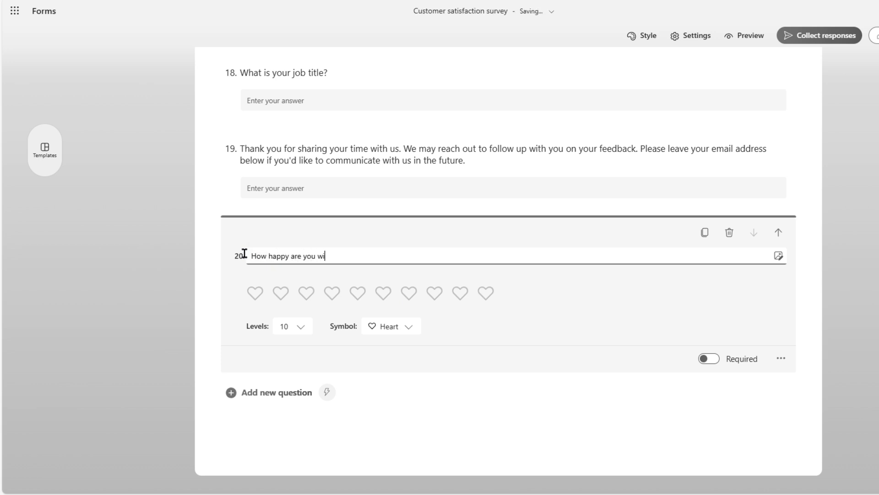
pyautogui.write('th the current product out of tn')
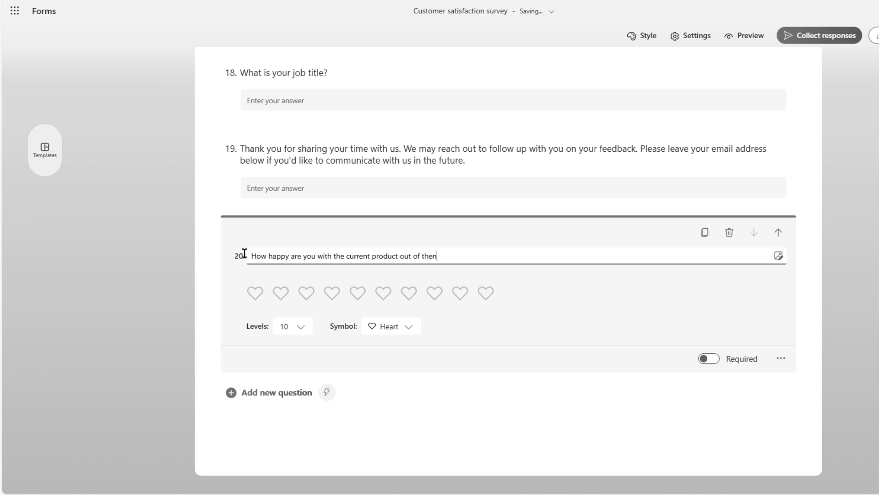
pyautogui.press('BackSpace')
pyautogui.write('en?')
pyautogui.click(624, 423)
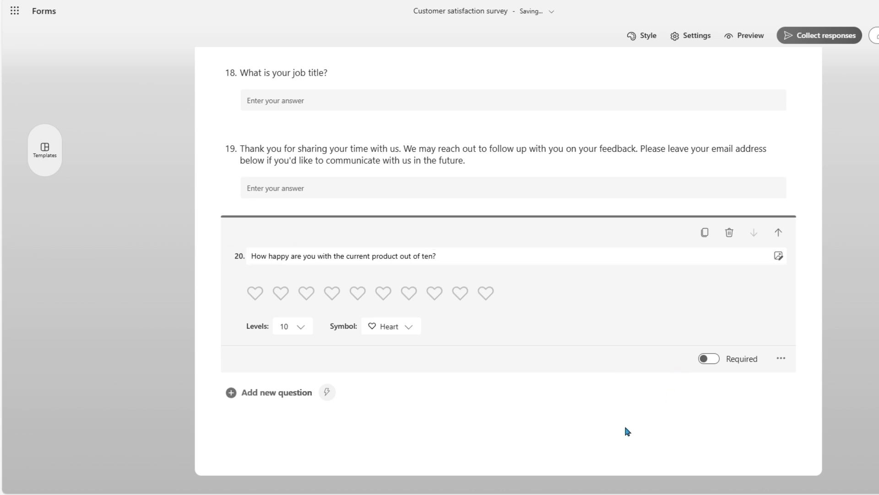
pyautogui.click(713, 365)
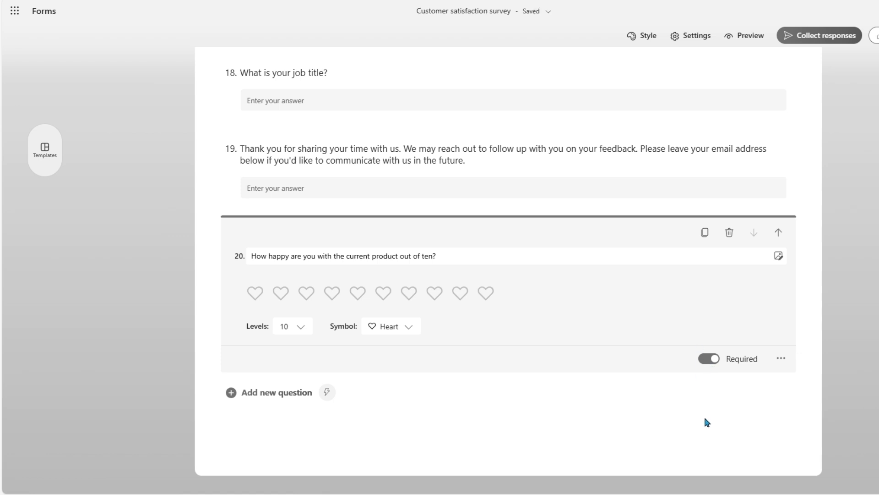
pyautogui.click(709, 360)
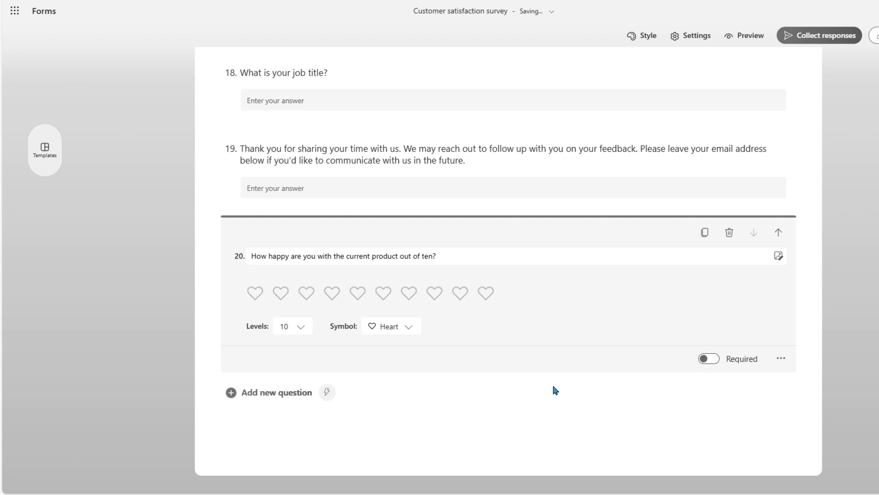
pyautogui.click(277, 394)
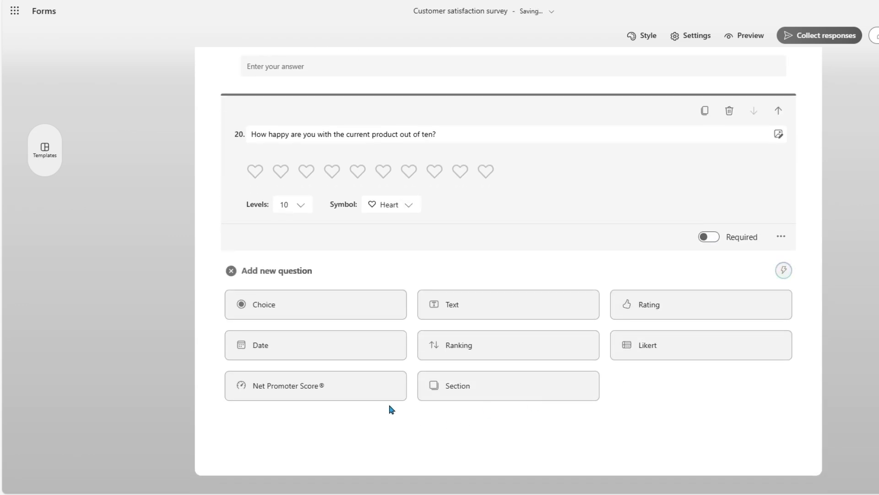
# - Add required Ranking question 21 titled 'Rank the below products:' with three placeholder options
pyautogui.click(491, 353)
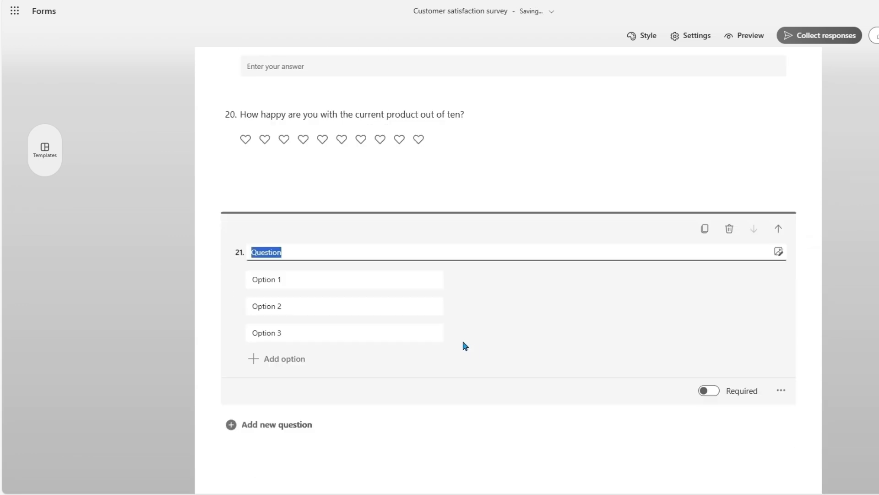
pyautogui.moveTo(277, 220); pyautogui.dragTo(299, 225)
pyautogui.write('R')
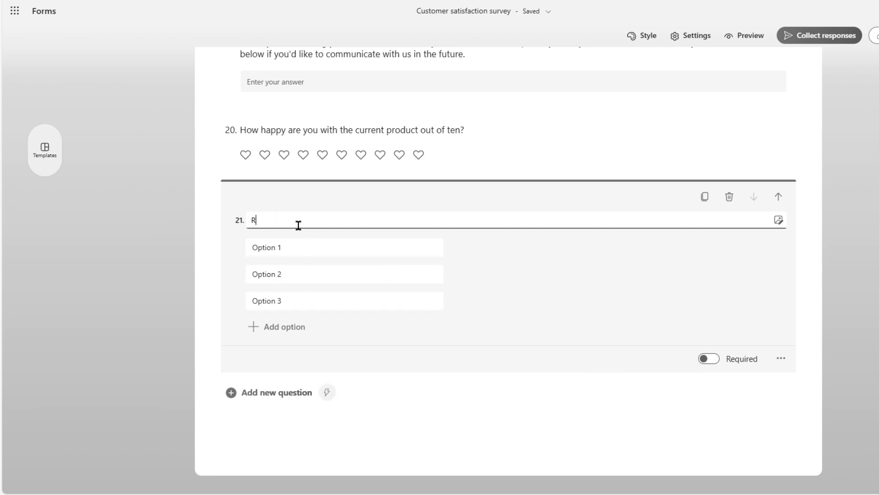
pyautogui.write('ank the below products:')
pyautogui.click(299, 244)
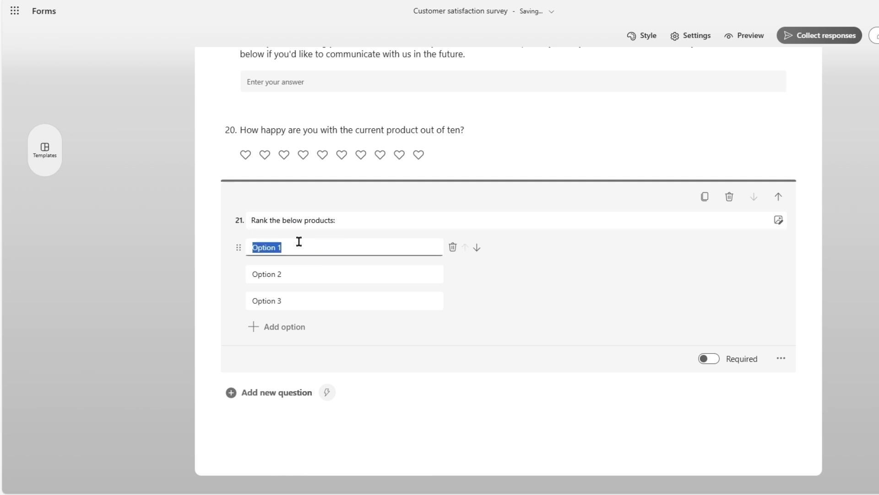
pyautogui.click(291, 250)
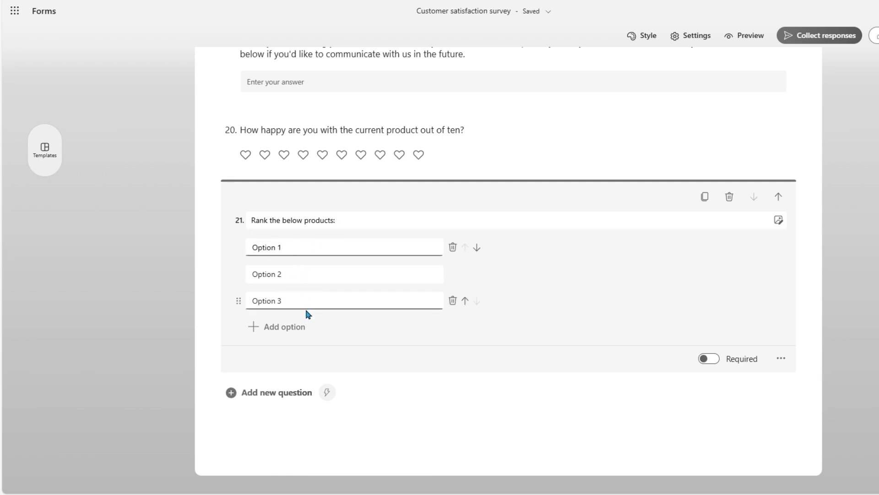
pyautogui.click(706, 359)
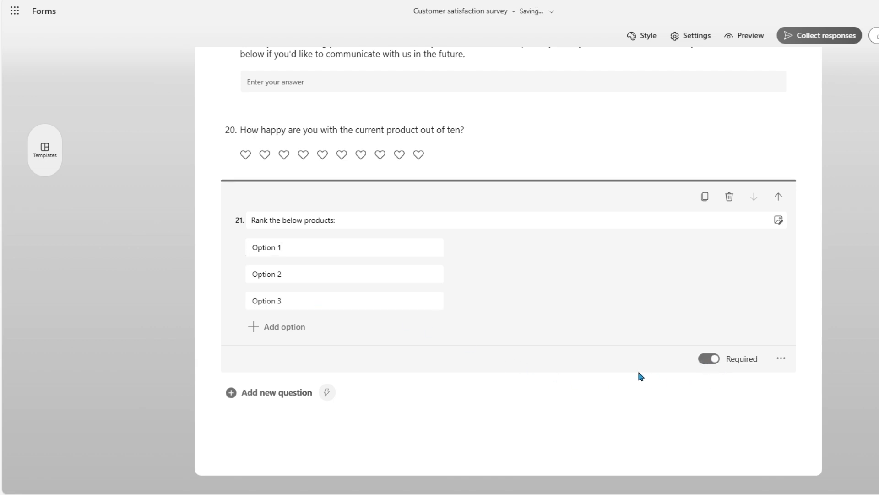
pyautogui.click(243, 392)
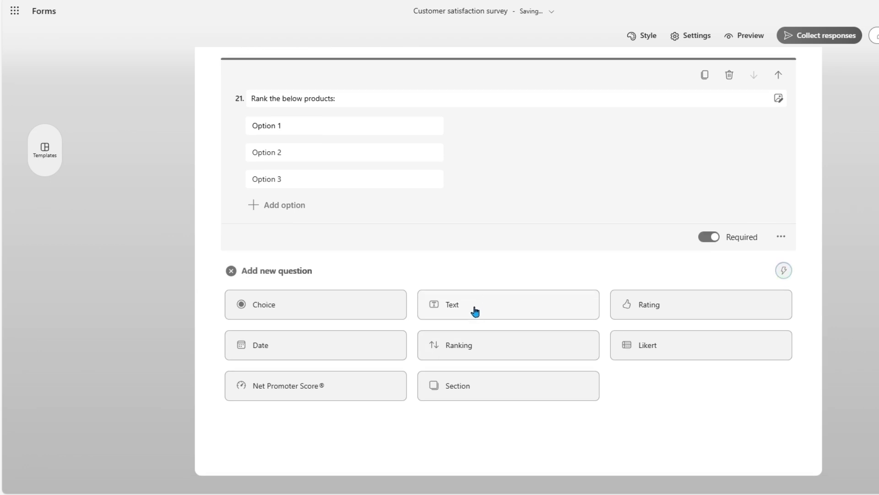
# - Add Net Promoter Score question 22, keeping the default title and Not at all likely / Extremely likely labels
pyautogui.click(335, 393)
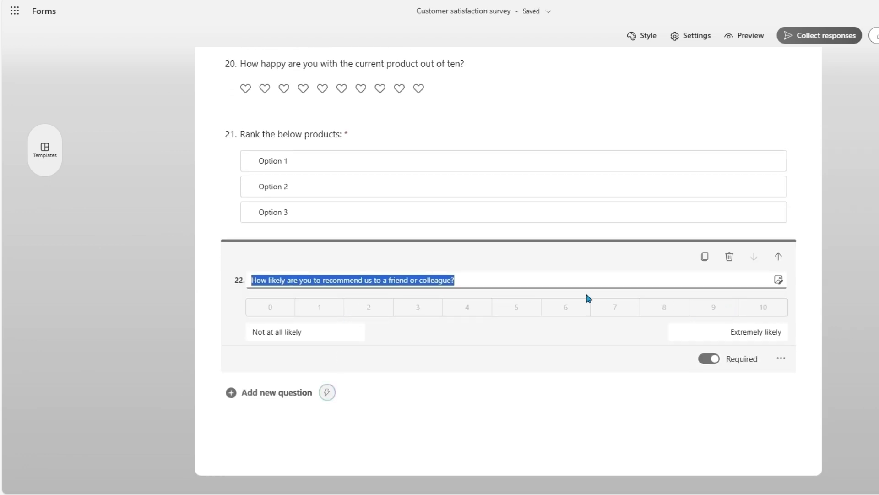
pyautogui.click(489, 283)
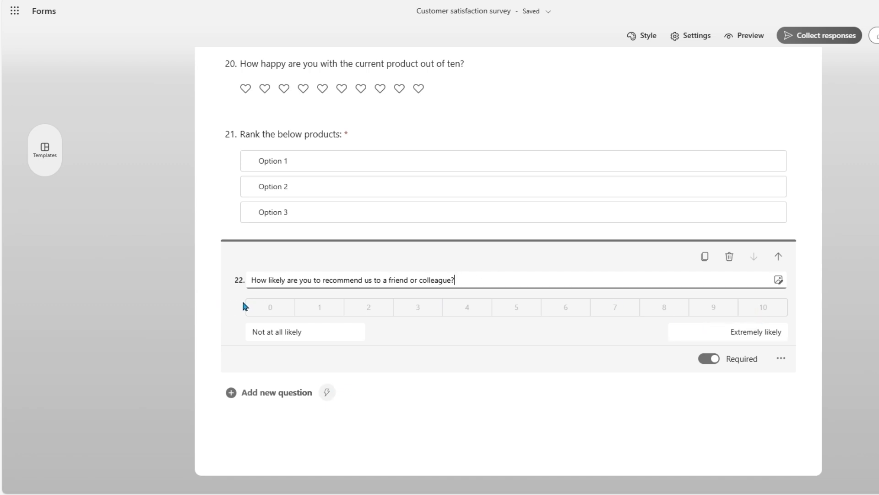
pyautogui.click(300, 328)
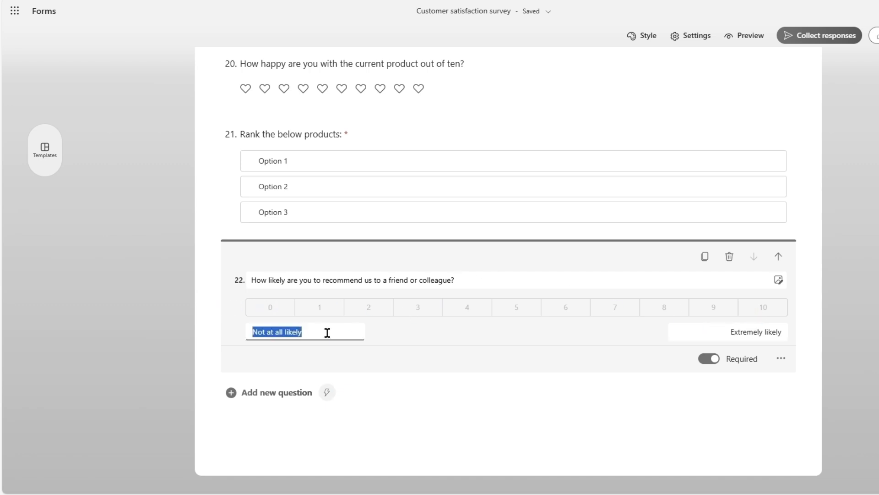
pyautogui.click(390, 331)
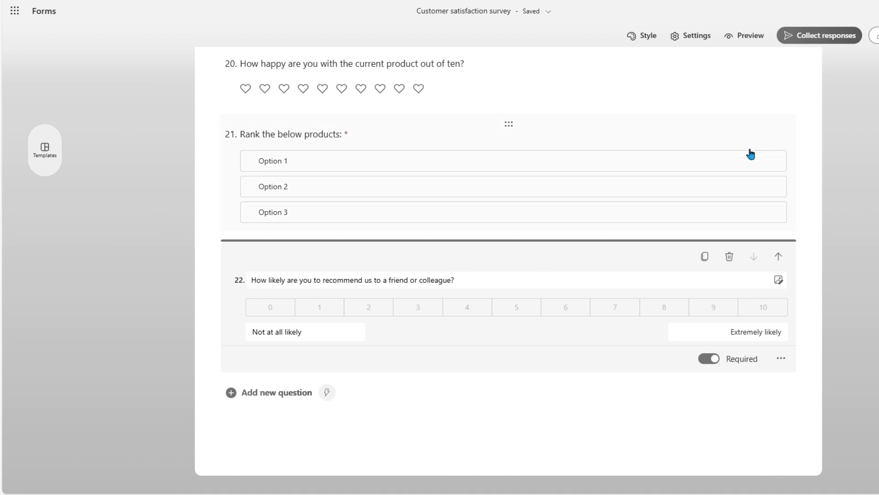
pyautogui.click(802, 39)
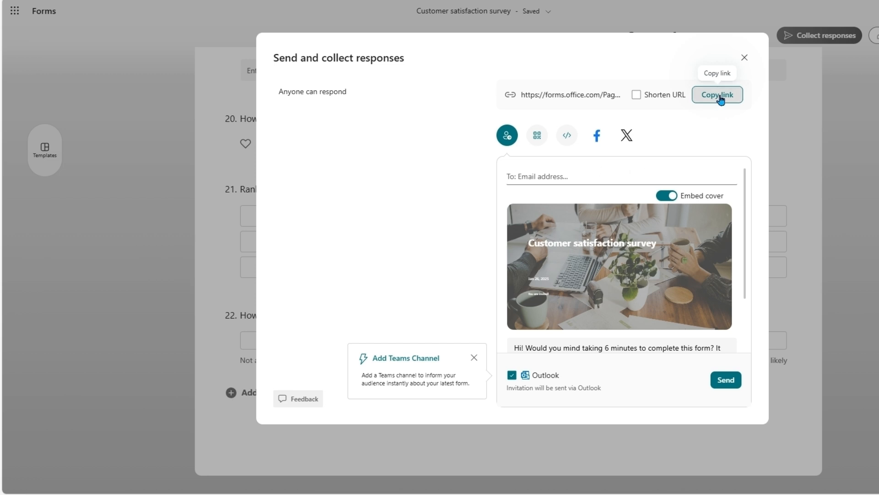
# - E-mail the survey invitation to the respondent's address, picked from the suggestion list
pyautogui.click(575, 173)
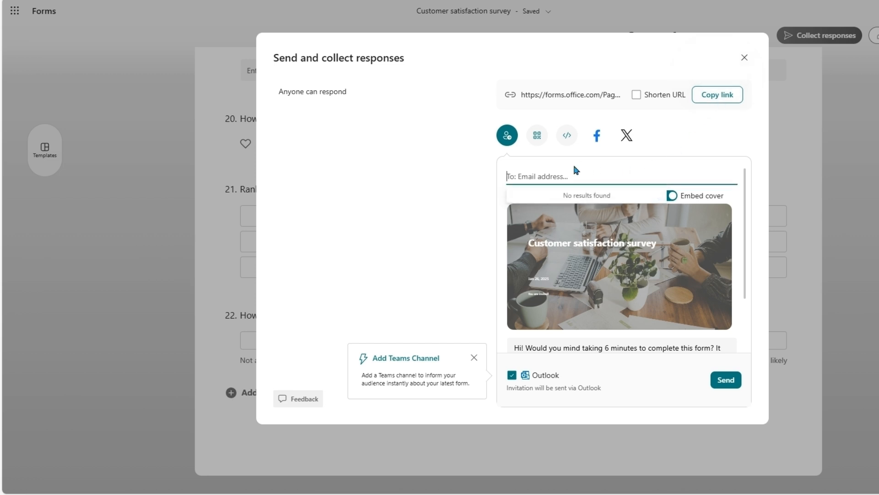
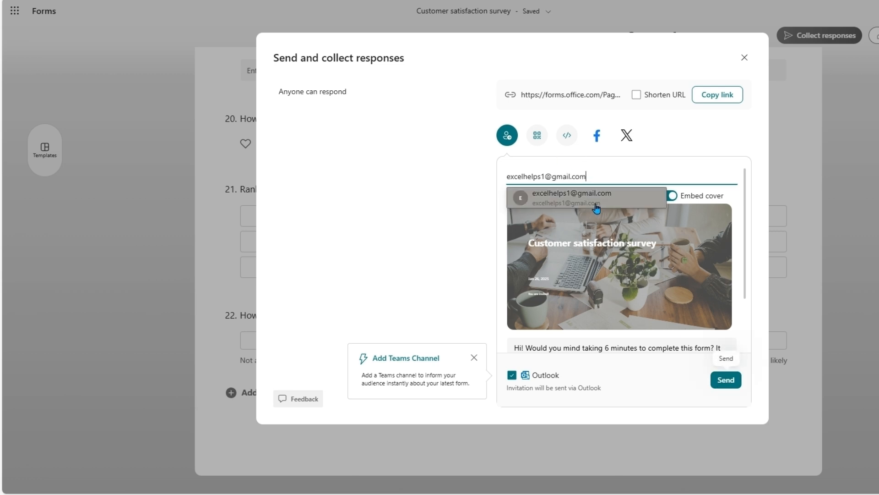
pyautogui.click(597, 210)
pyautogui.click(728, 380)
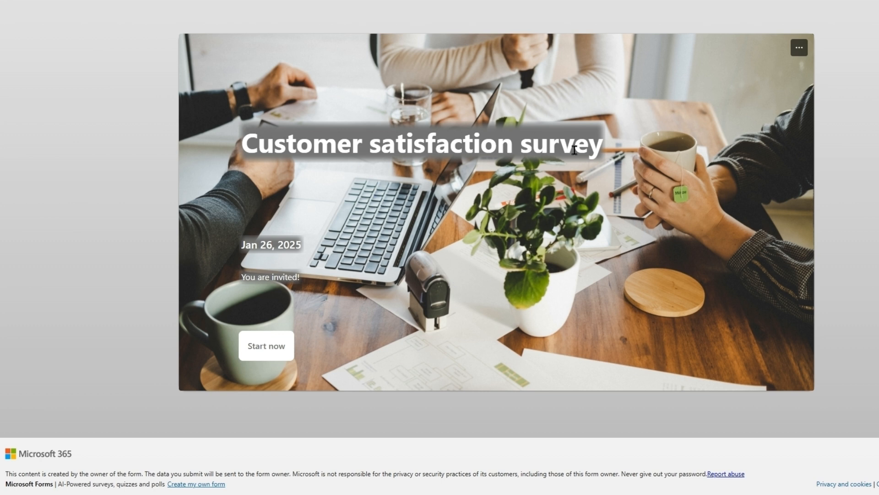
# - Answer questions 1–6: < 6 months, Youtube, Weekly, Adjustable filming length, 'Not m', and Yes
pyautogui.click(254, 352)
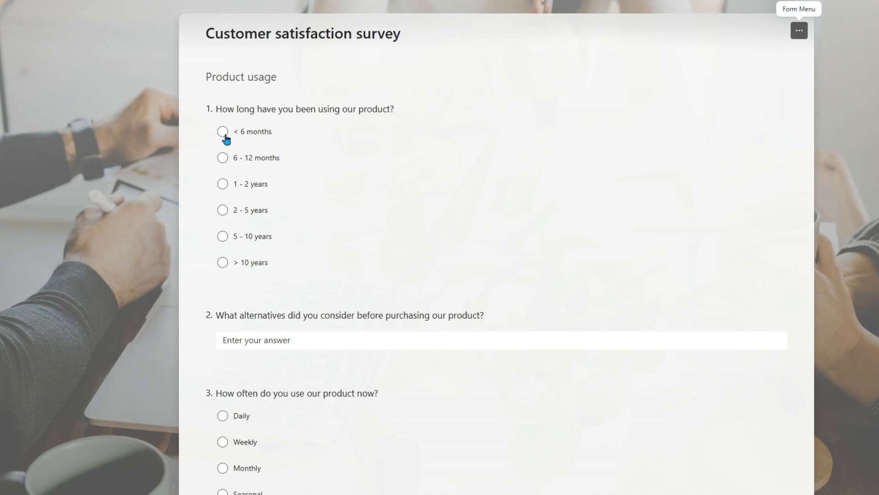
pyautogui.click(228, 135)
pyautogui.scroll(-3, 259, 222)
pyautogui.click(315, 180)
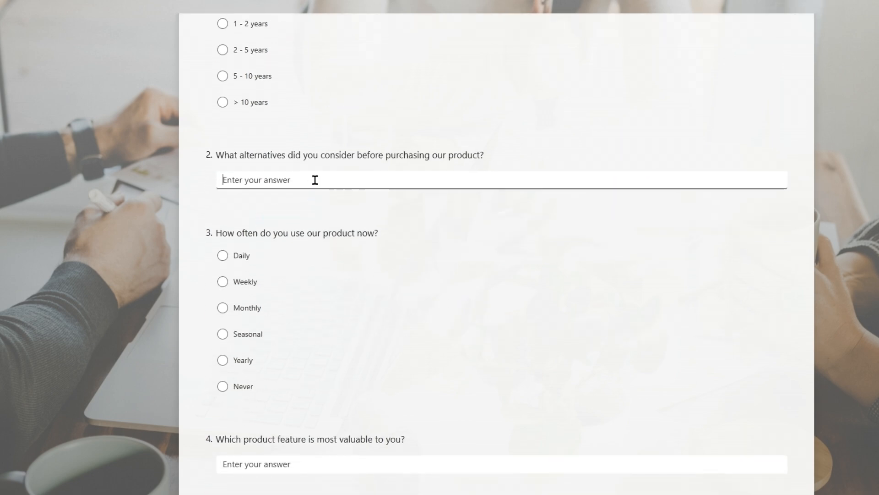
pyautogui.write('Youtube')
pyautogui.click(245, 282)
pyautogui.scroll(-4, 270, 257)
pyautogui.click(293, 250)
pyautogui.write('Adjustable filming length')
pyautogui.scroll(-3, 326, 174)
pyautogui.click(327, 171)
pyautogui.write('Not m')
pyautogui.click(239, 244)
pyautogui.scroll(-3, 247, 244)
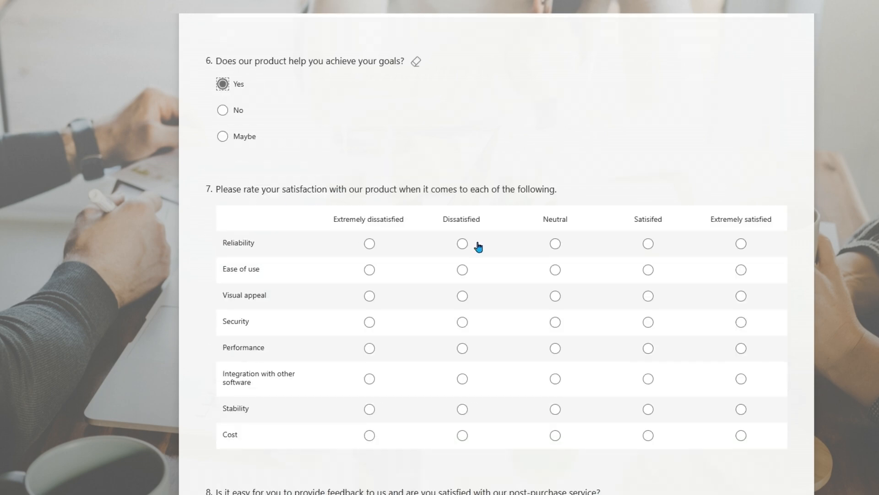
# - Rate the product aspects grid, answer Yes on feedback and Very likely, give stars, and comment 'Nope'
pyautogui.click(556, 243)
pyautogui.scroll(-2, 562, 247)
pyautogui.click(648, 163)
pyautogui.click(555, 189)
pyautogui.click(648, 215)
pyautogui.click(742, 241)
pyautogui.scroll(-8, 252, 250)
pyautogui.click(250, 100)
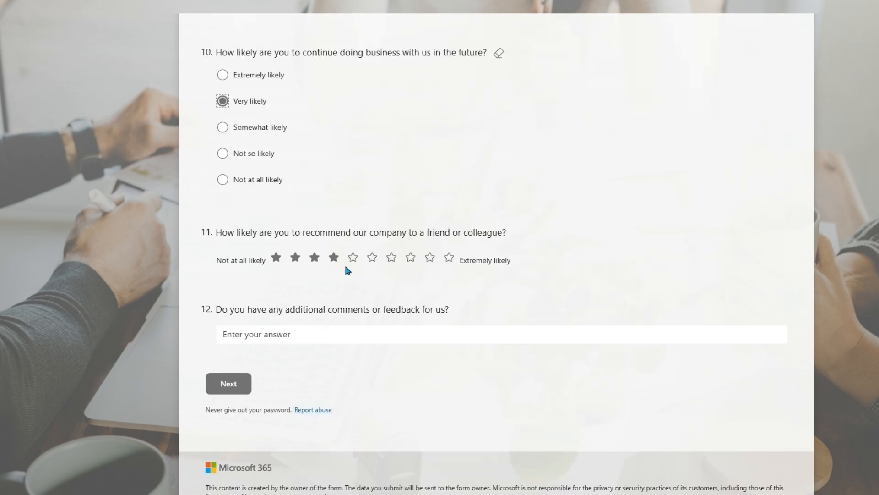
pyautogui.click(392, 257)
pyautogui.scroll(-1, 393, 257)
pyautogui.click(370, 284)
pyautogui.write('Nope')
# - On the Demographic information page choose Prefer not to say for age and submit the response
pyautogui.click(222, 331)
pyautogui.scroll(-2, 258, 232)
pyautogui.scroll(2, 257, 231)
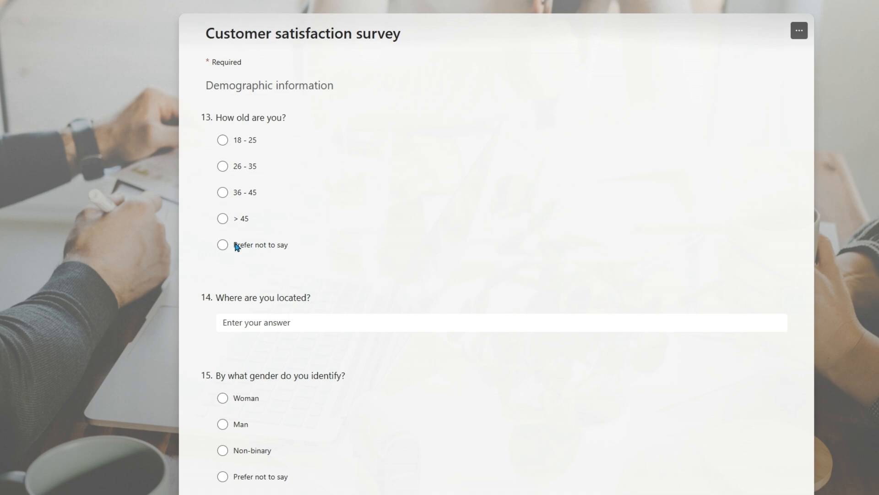
pyautogui.click(237, 246)
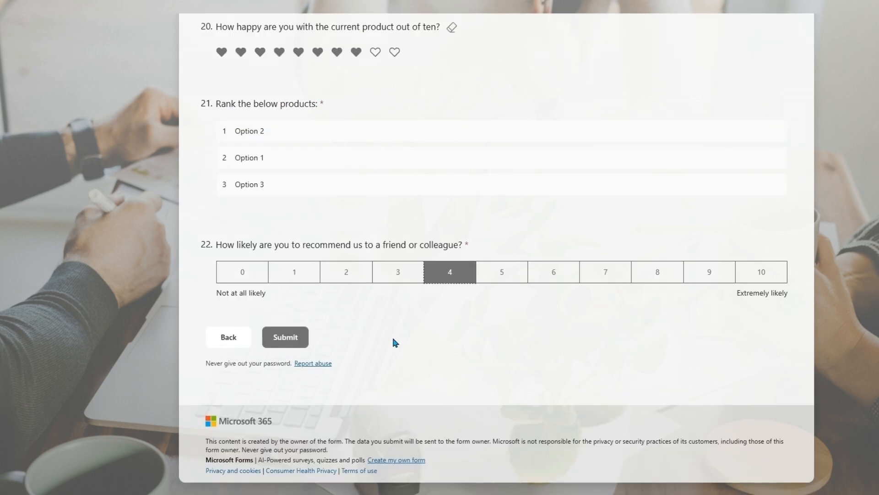
pyautogui.click(287, 337)
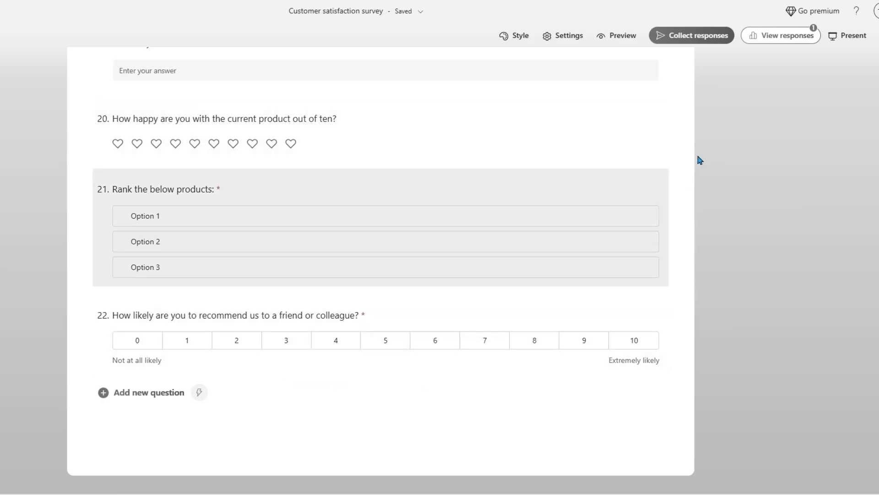
# - Show the response summary and scroll through its per-question charts, e.g. < 6 months and Weekly
pyautogui.click(779, 43)
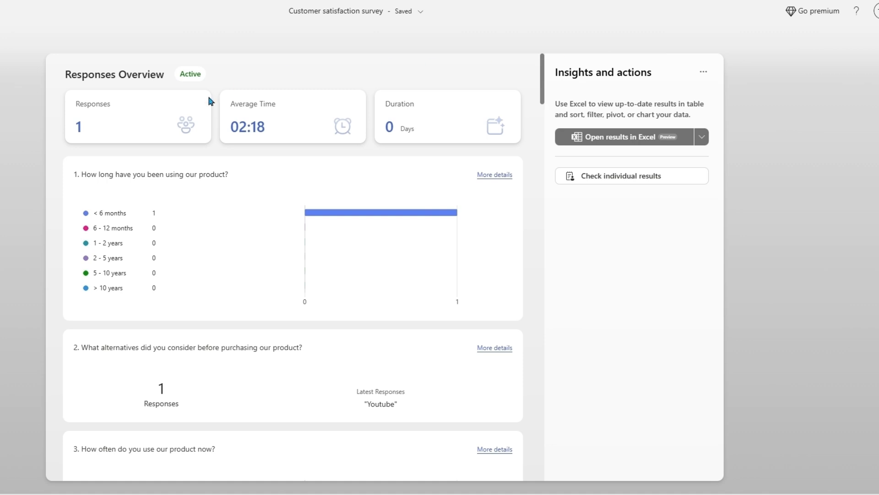
pyautogui.scroll(-5, 238, 245)
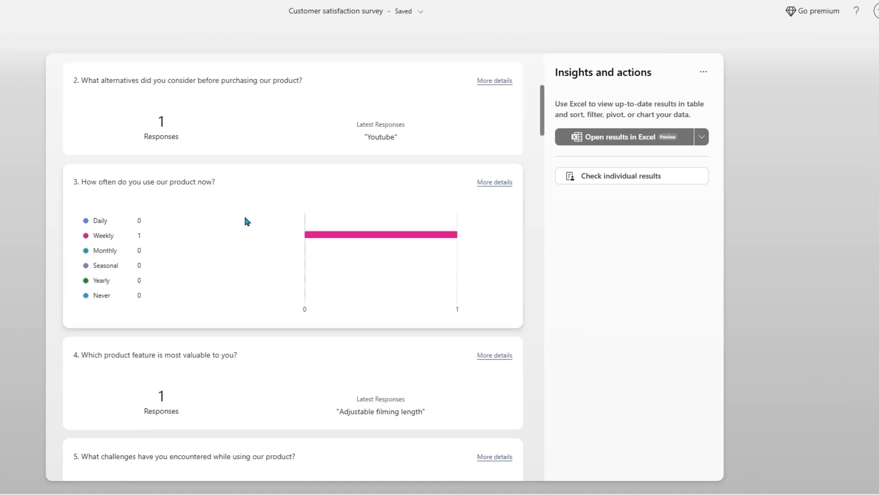
pyautogui.scroll(-2, 247, 221)
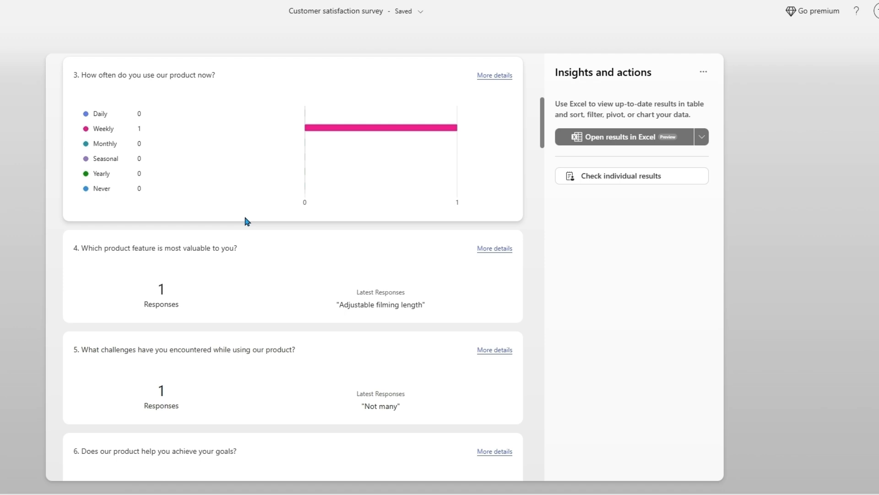
pyautogui.scroll(3, 245, 219)
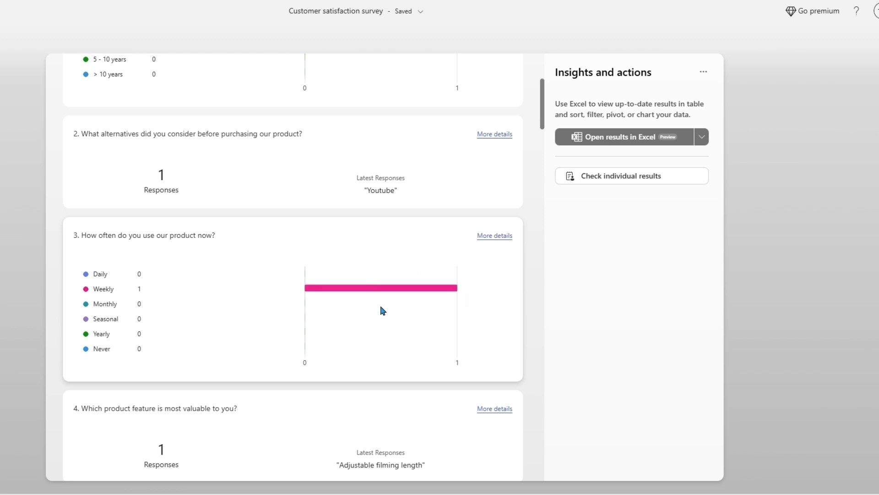
pyautogui.scroll(2, 381, 308)
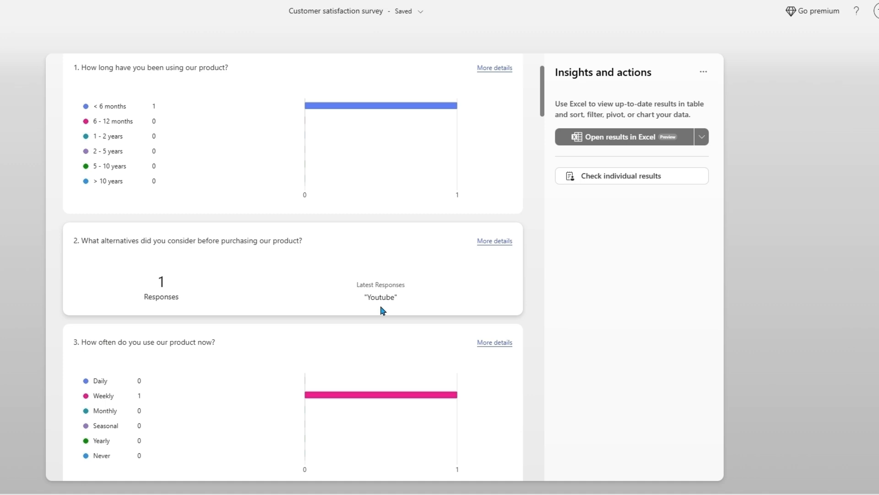
# - Open the survey results in Excel for the web and scroll across the question columns
pyautogui.click(635, 137)
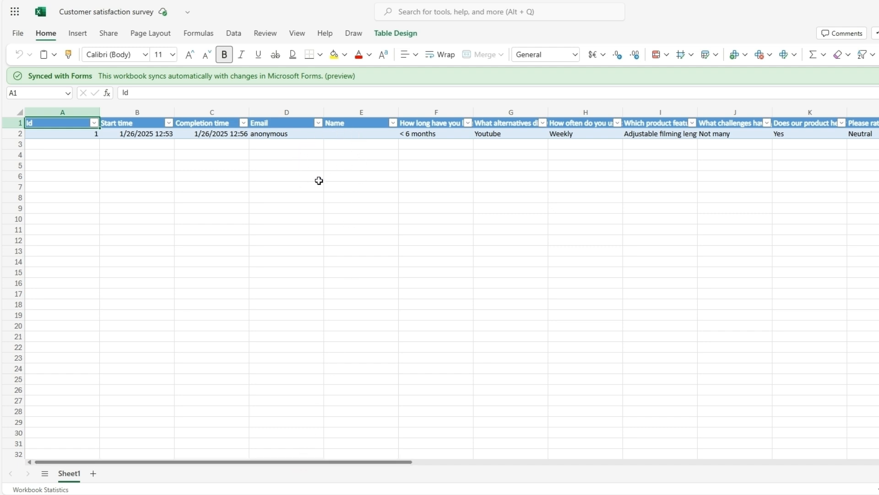
pyautogui.moveTo(341, 466); pyautogui.dragTo(316, 430)
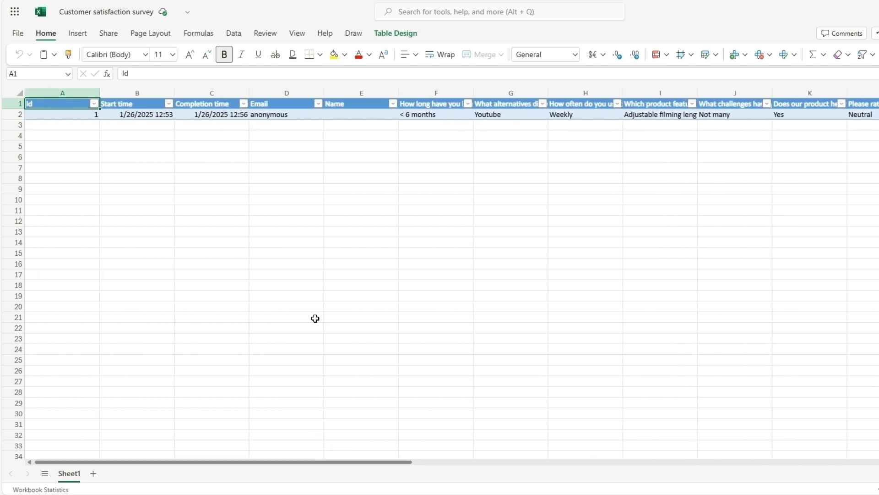